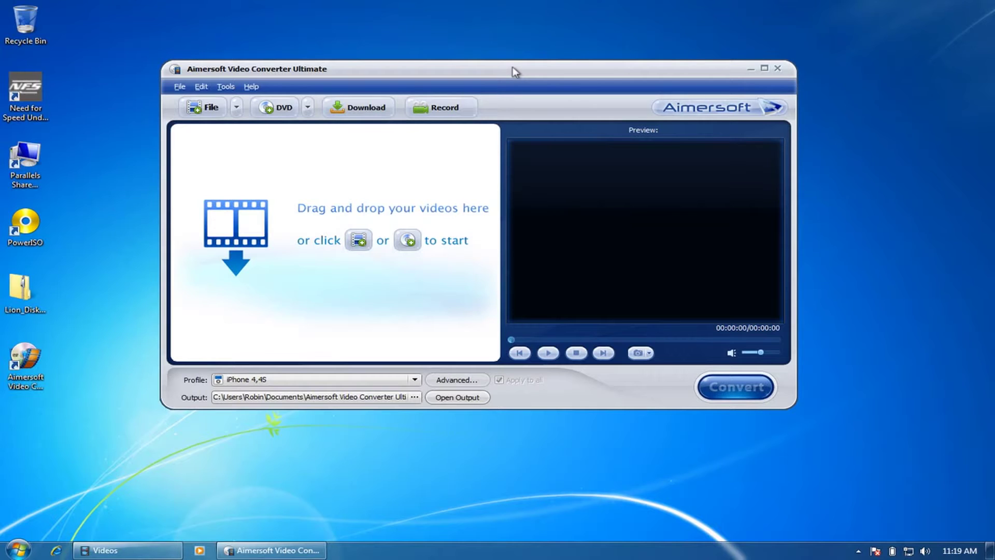
Step: Browse the Device and Format profile categories, leaving iPhone 4,4S as the selected profile
click(318, 379)
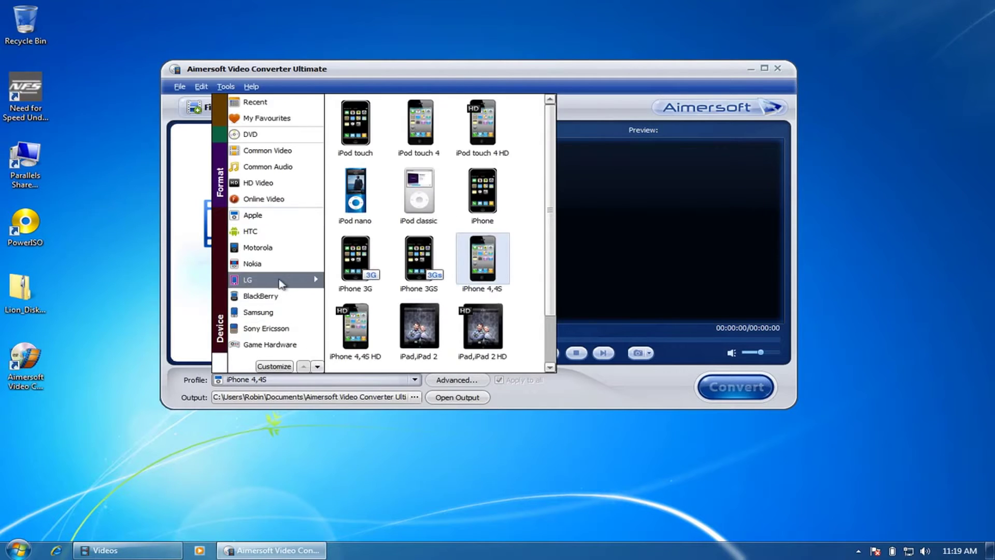
mouse_move(280, 283)
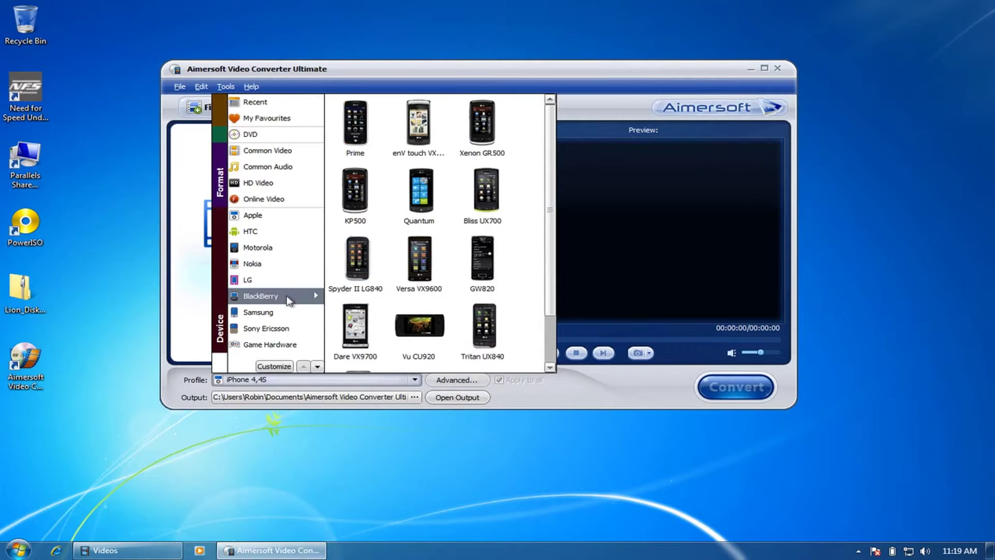
mouse_move(289, 300)
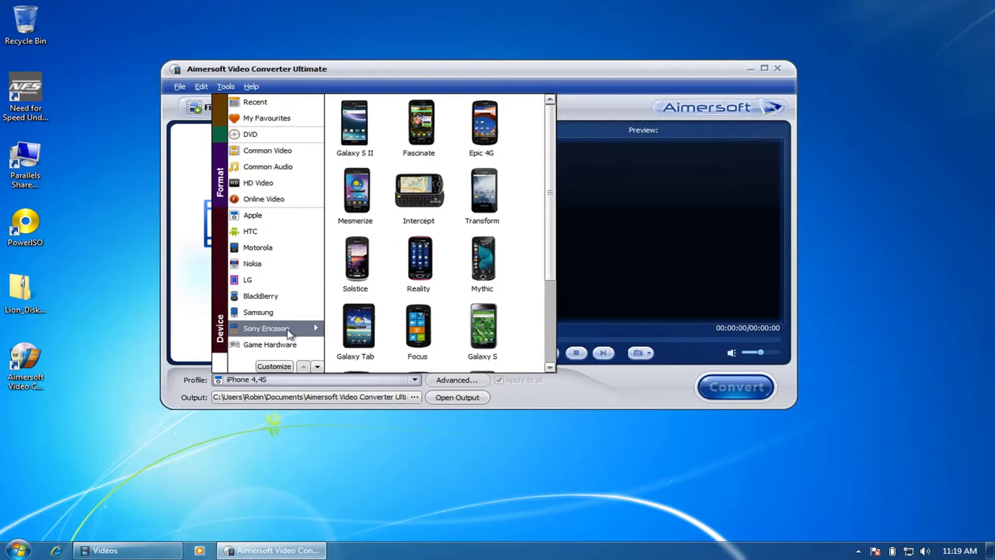
mouse_move(288, 331)
scroll(288, 334, down, 2)
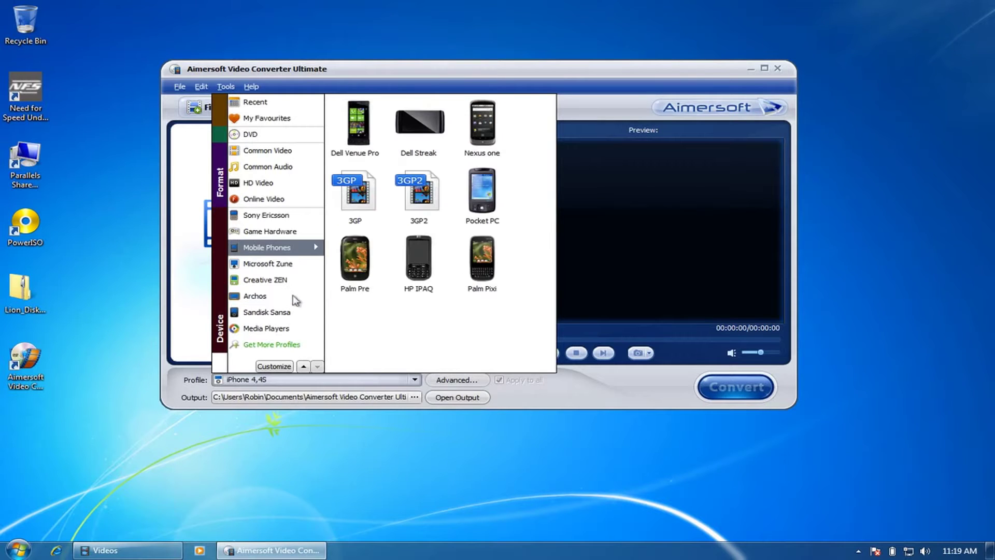
mouse_move(291, 237)
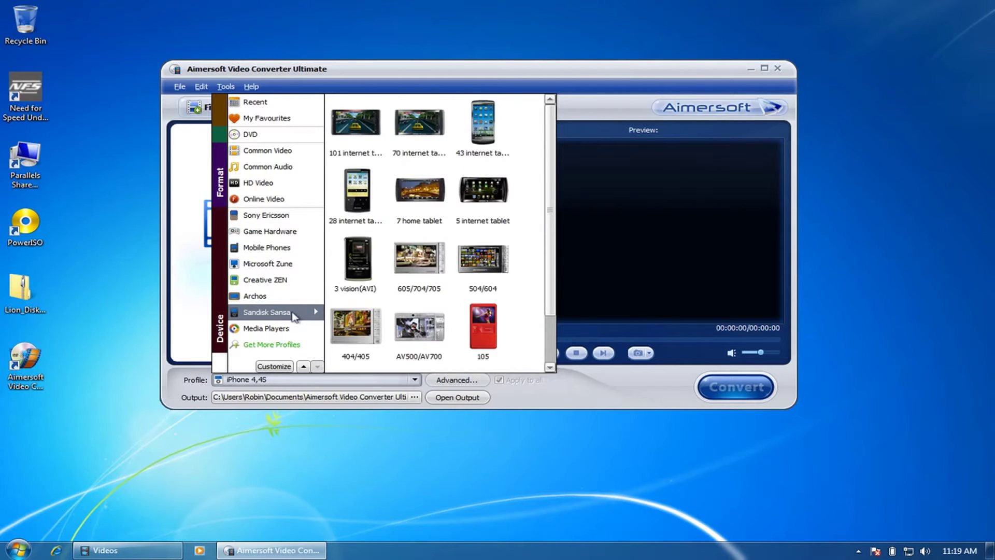
scroll(294, 317, up, 3)
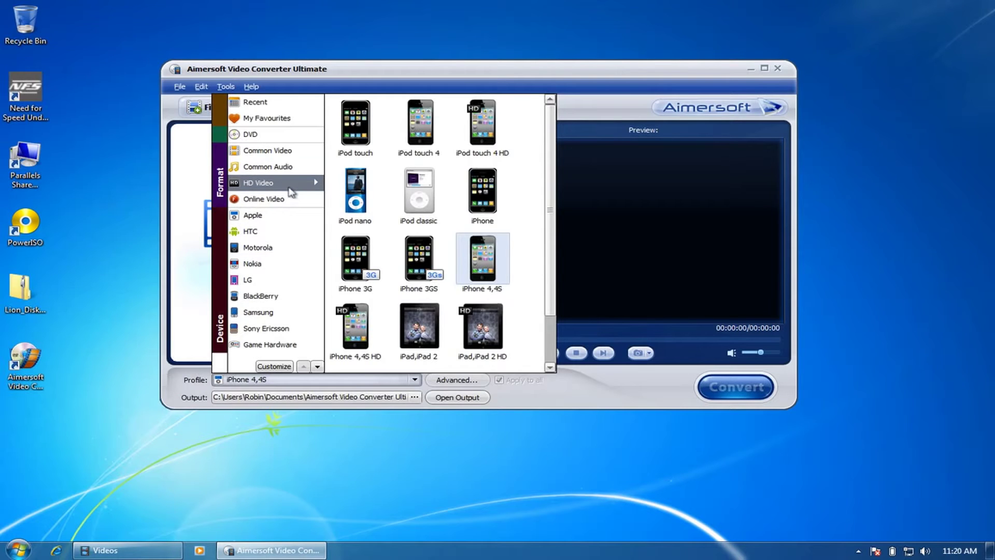
mouse_move(290, 189)
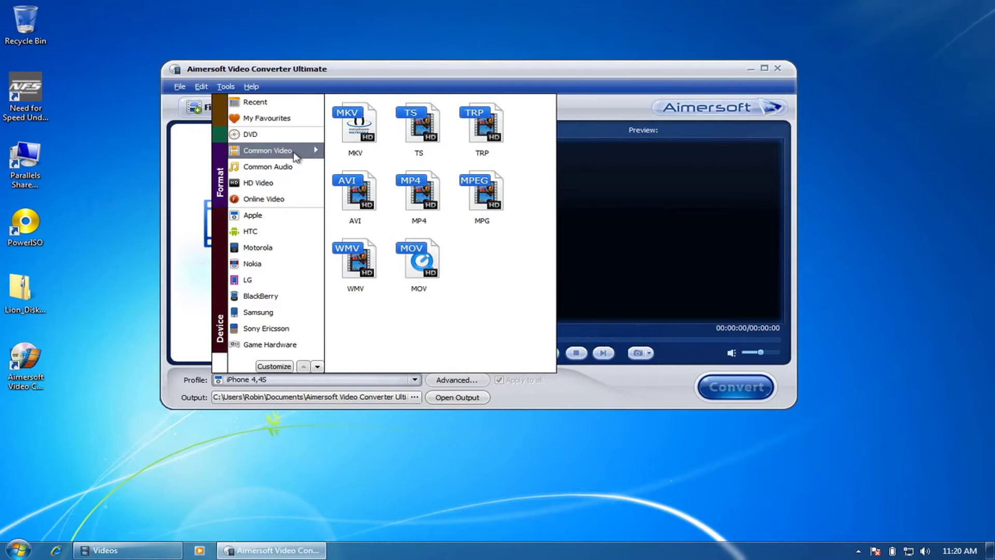
mouse_move(296, 171)
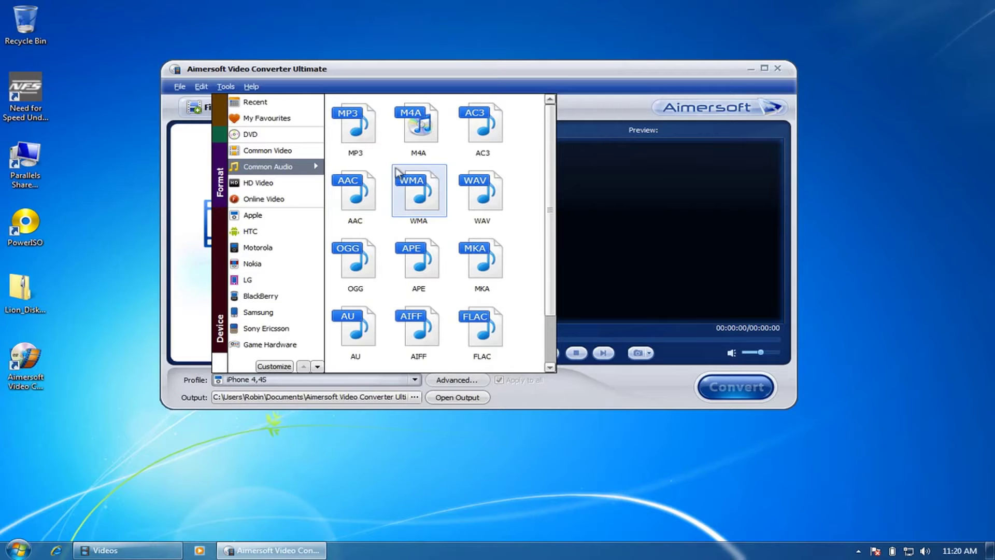
scroll(398, 172, down, 1)
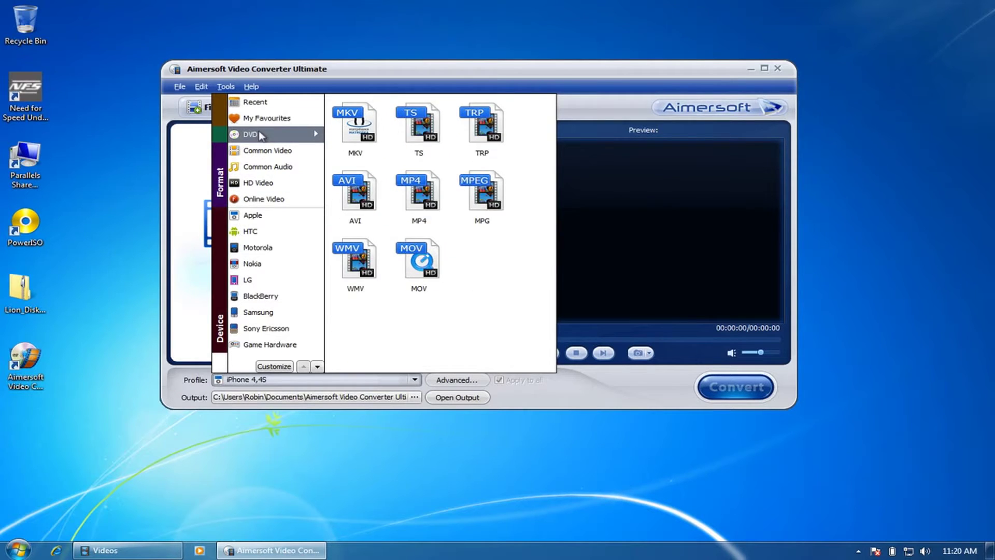
click(180, 148)
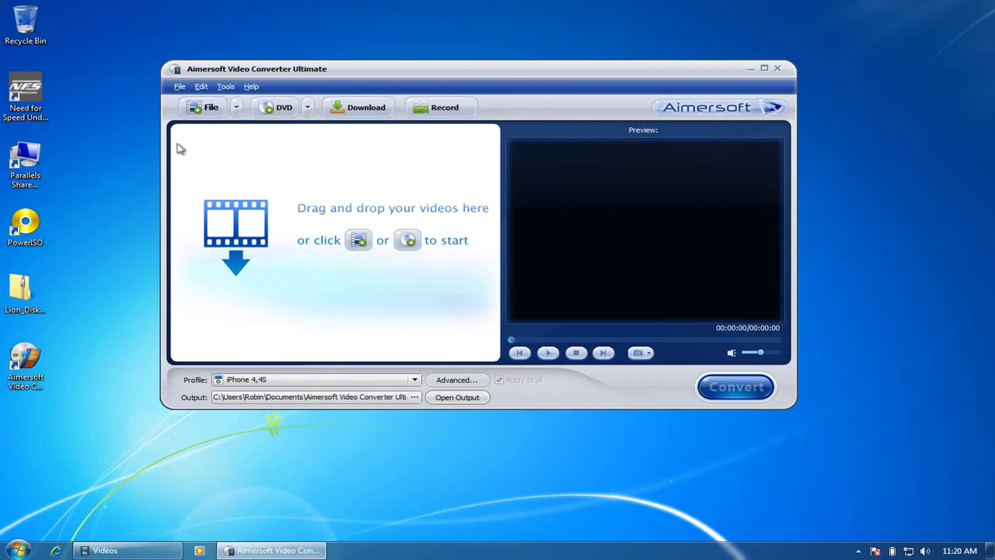
click(308, 107)
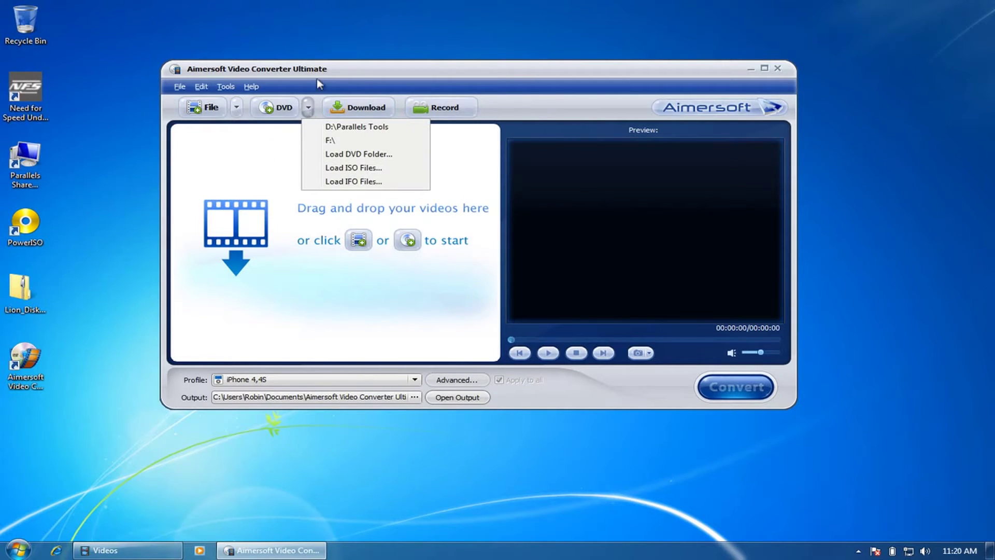
click(223, 88)
mouse_move(205, 91)
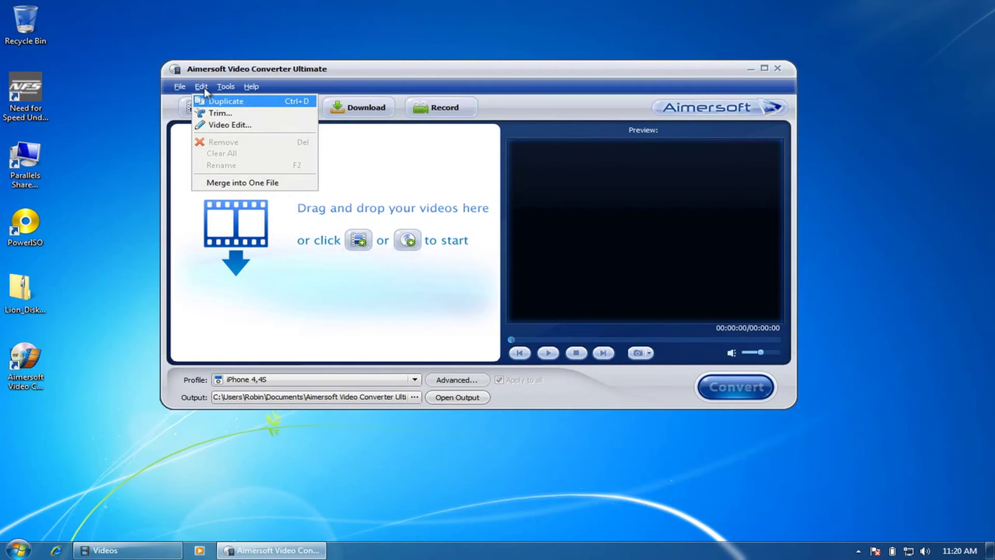
click(203, 87)
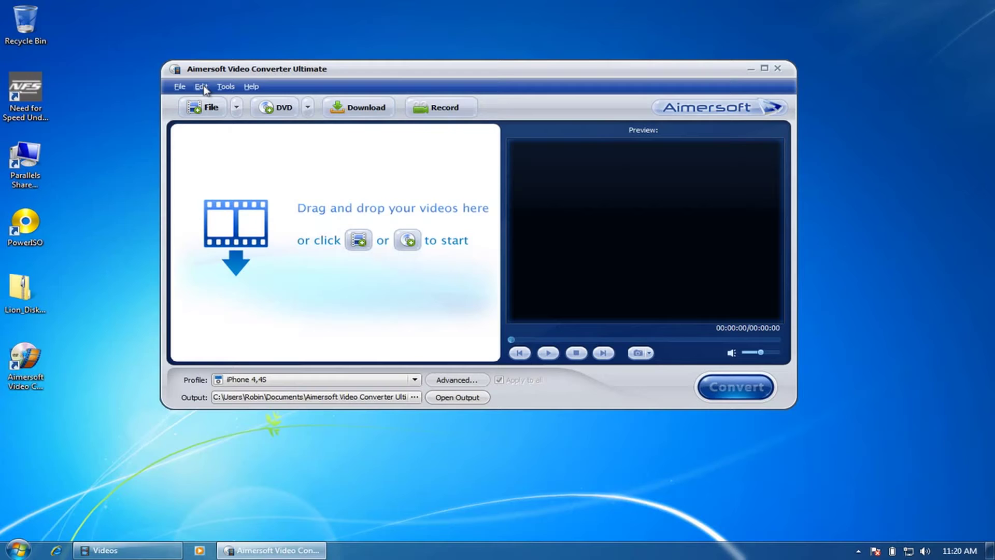
click(204, 88)
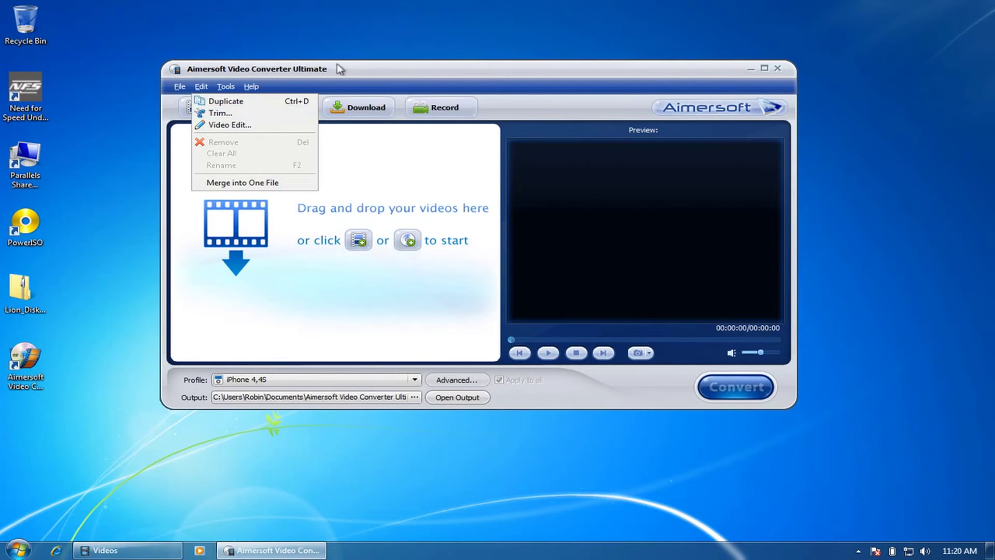
click(346, 69)
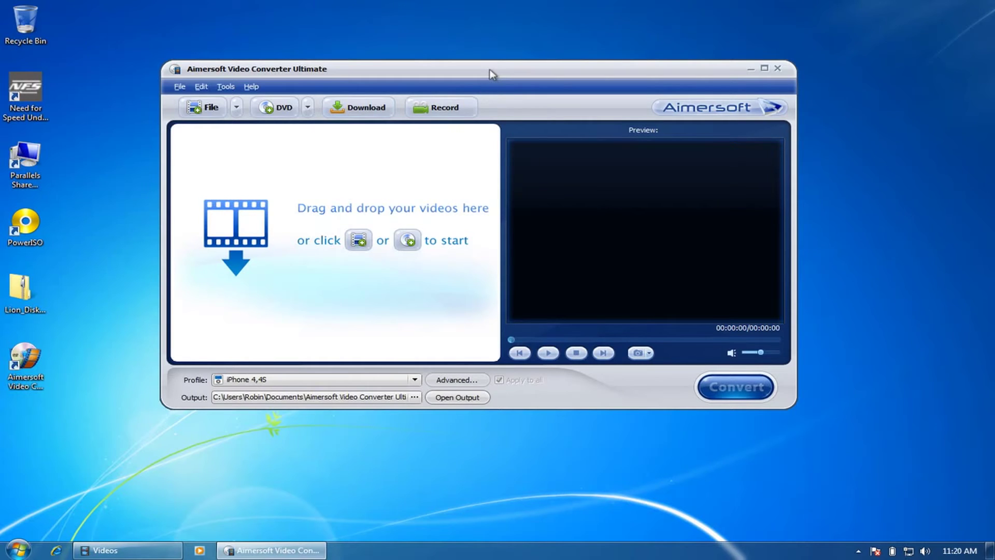
Step: Arrange the converter and Videos library windows side by side and drag the Mashallah video across
drag(488, 74, 330, 71)
click(663, 254)
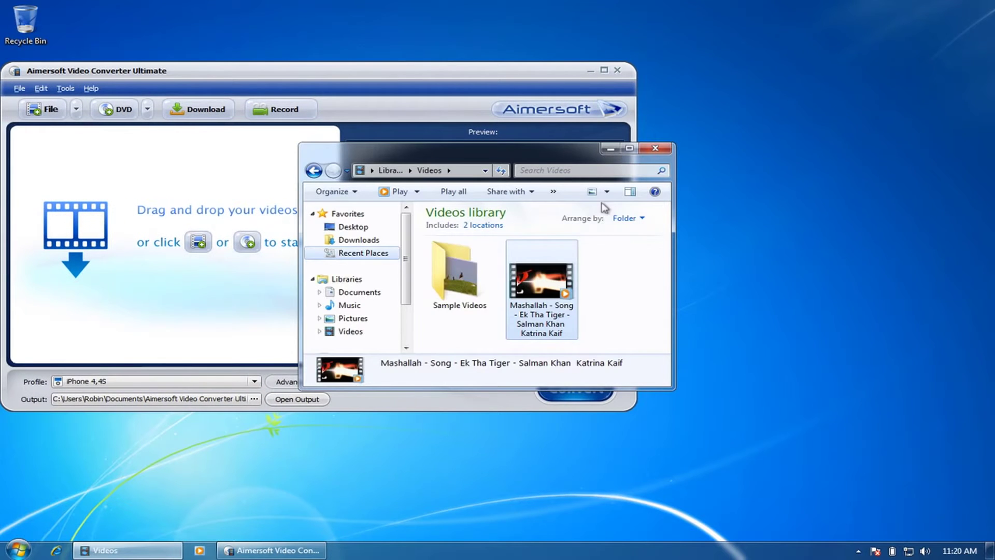
drag(534, 156, 809, 145)
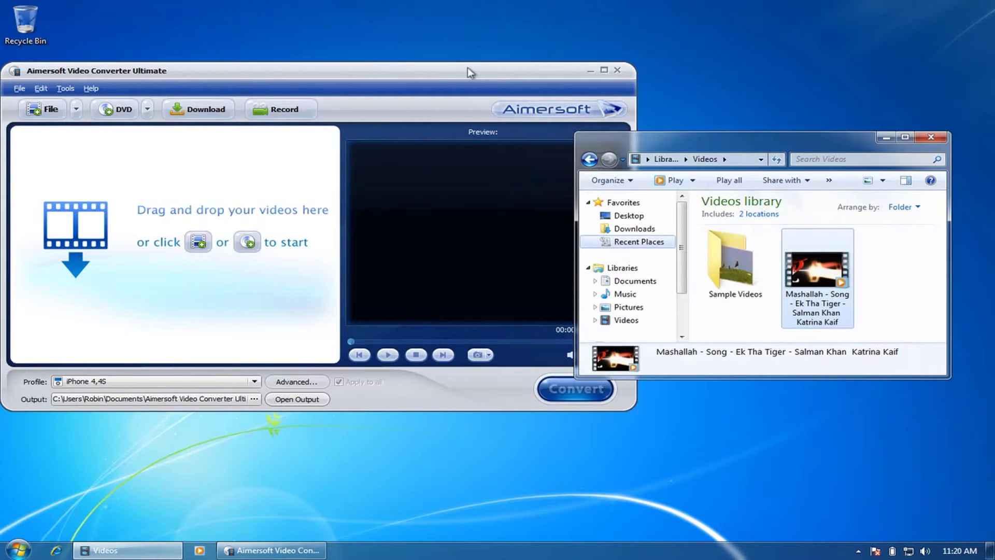
drag(468, 71, 566, 56)
click(861, 271)
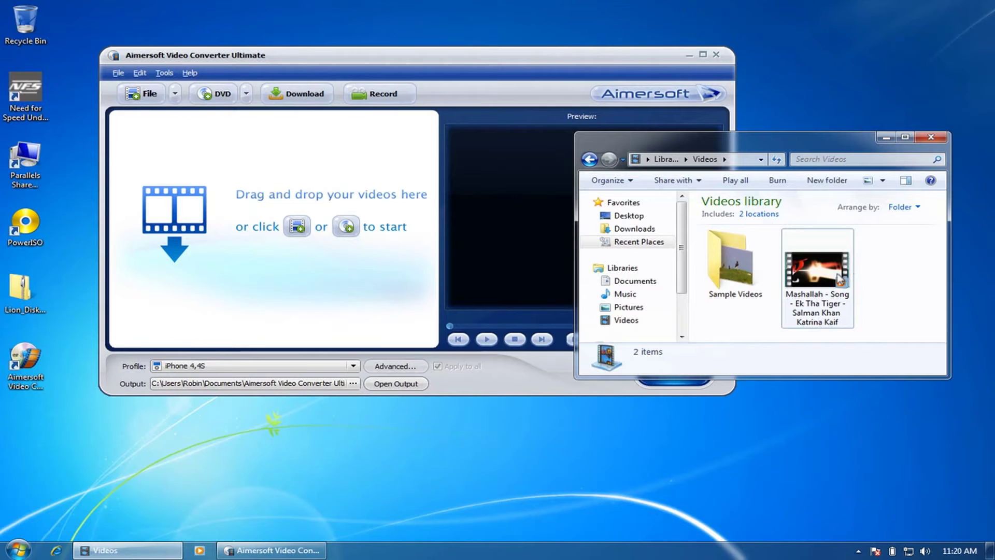
drag(836, 273, 239, 180)
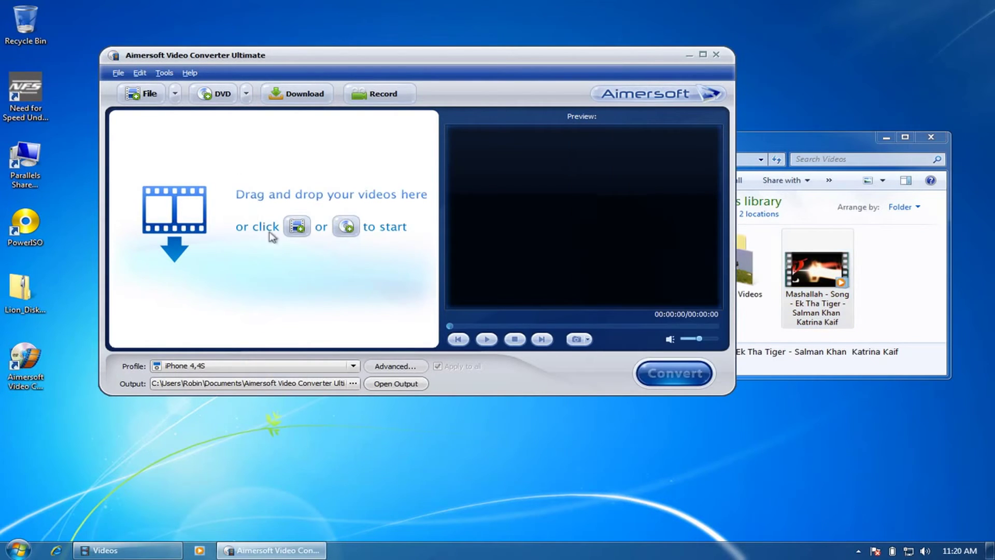
Step: Add the Mashallah music video from Libraries > Videos through the Open dialog
click(297, 227)
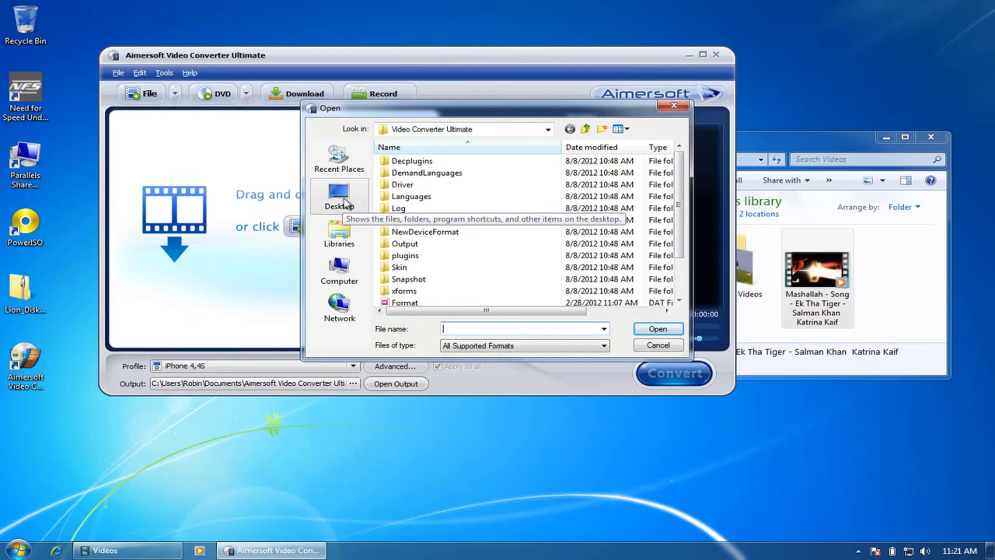
click(345, 202)
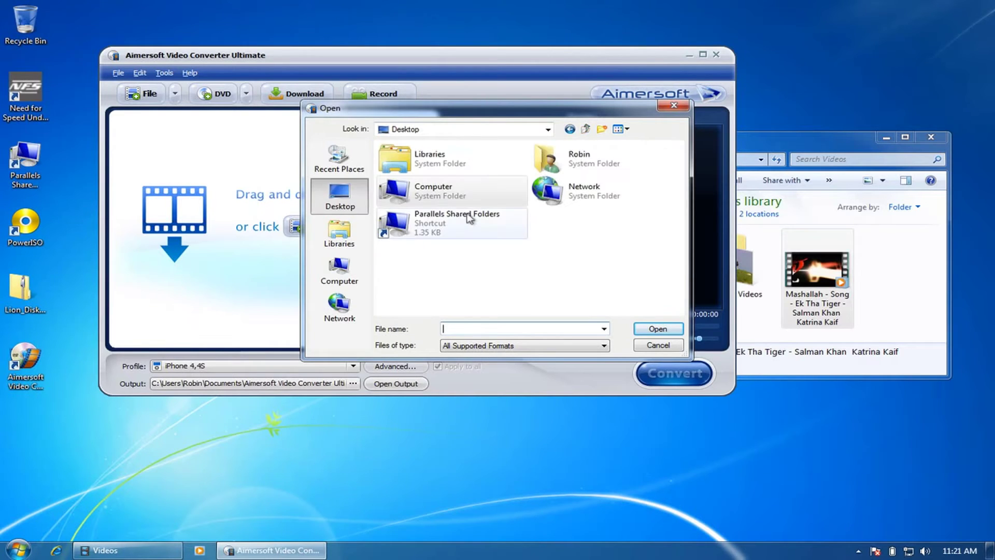
click(352, 246)
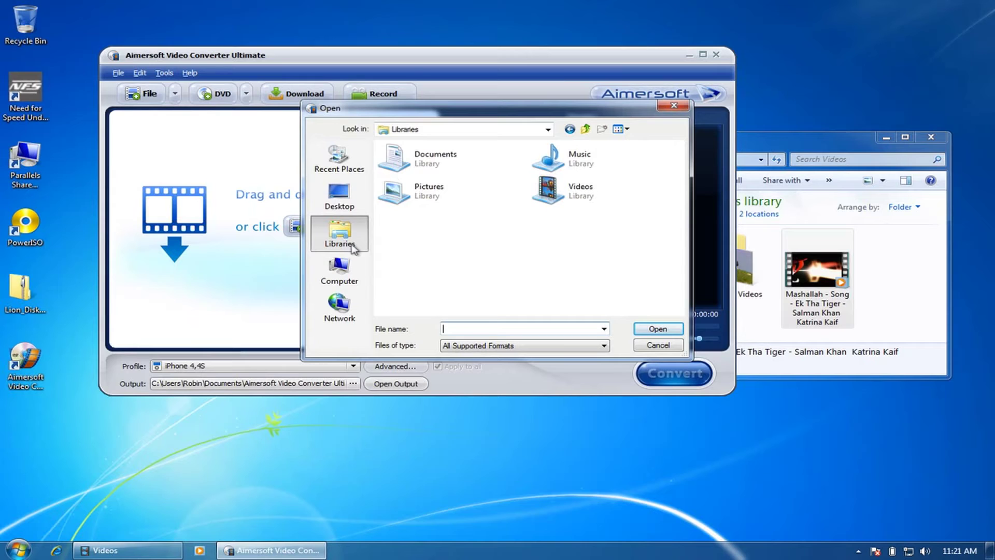
double_click(602, 193)
click(495, 202)
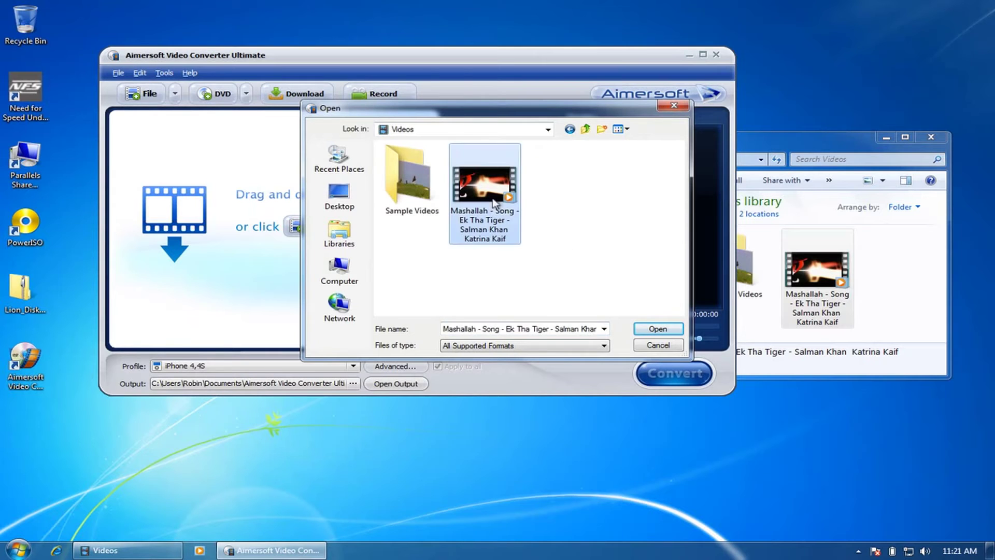
click(656, 329)
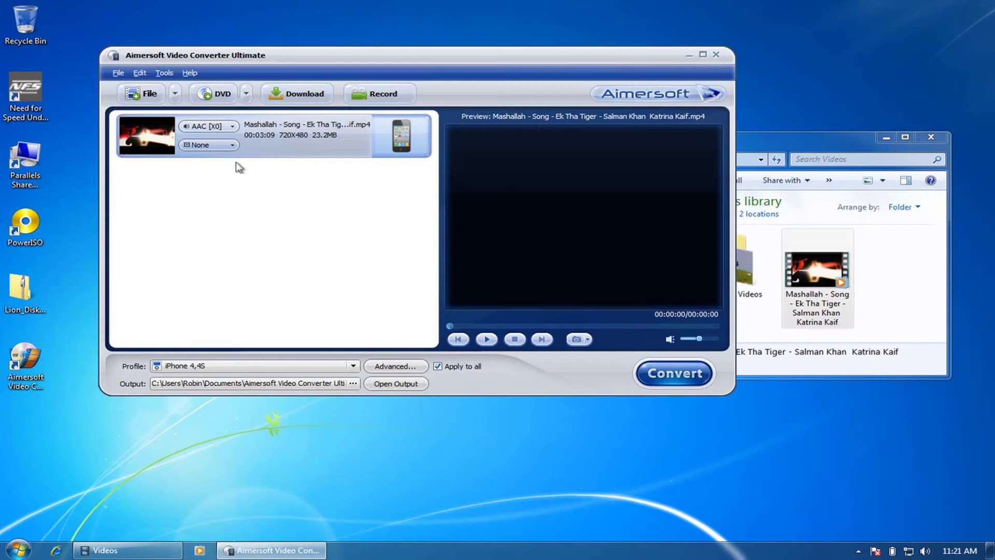
Step: Leave subtitles off, keep the AAC [X0] audio track and select the Mashallah video row
click(227, 145)
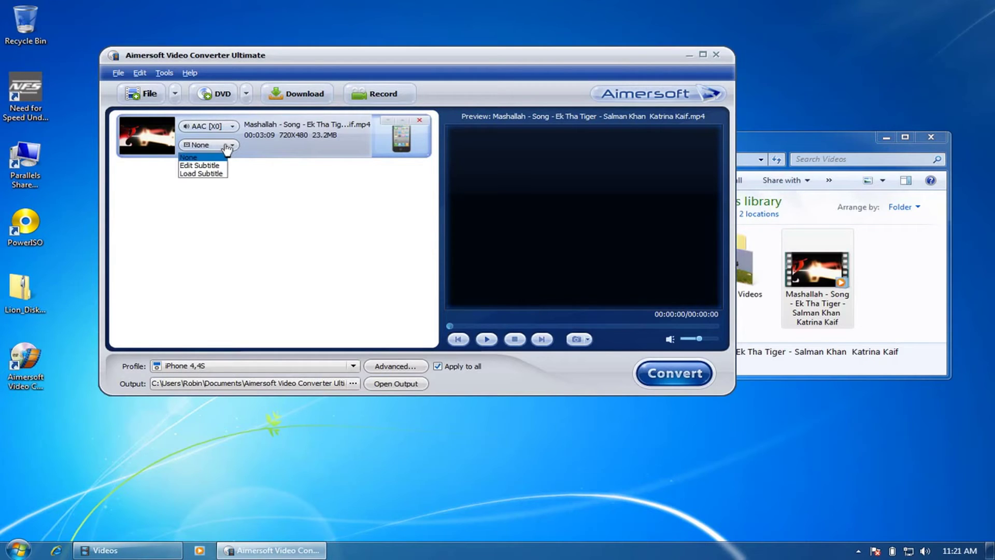
click(233, 129)
click(233, 129)
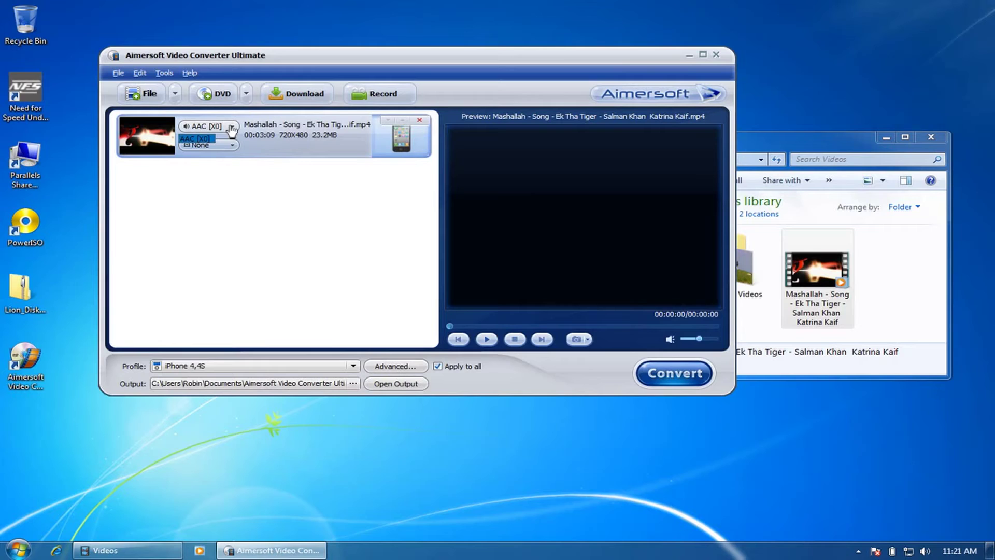
click(233, 130)
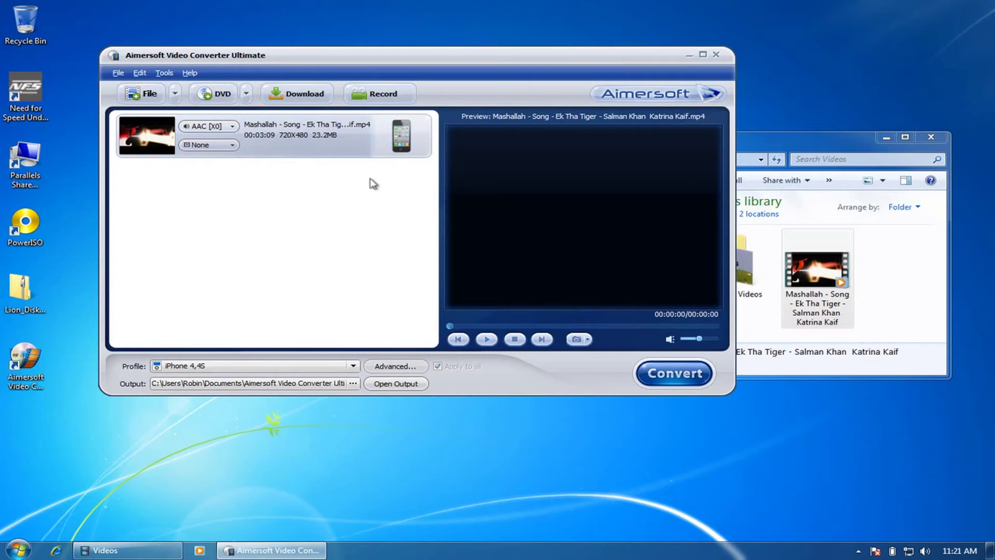
click(335, 153)
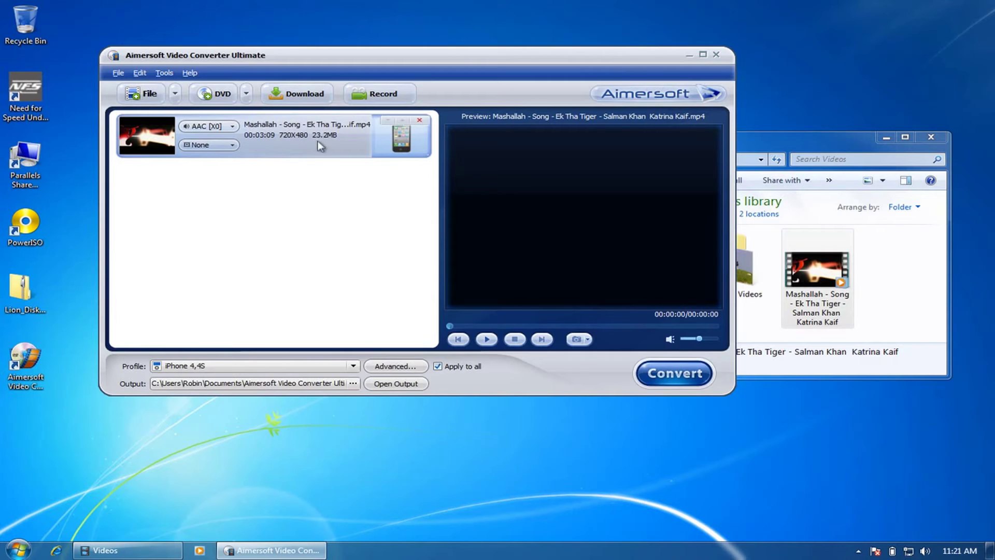
click(298, 151)
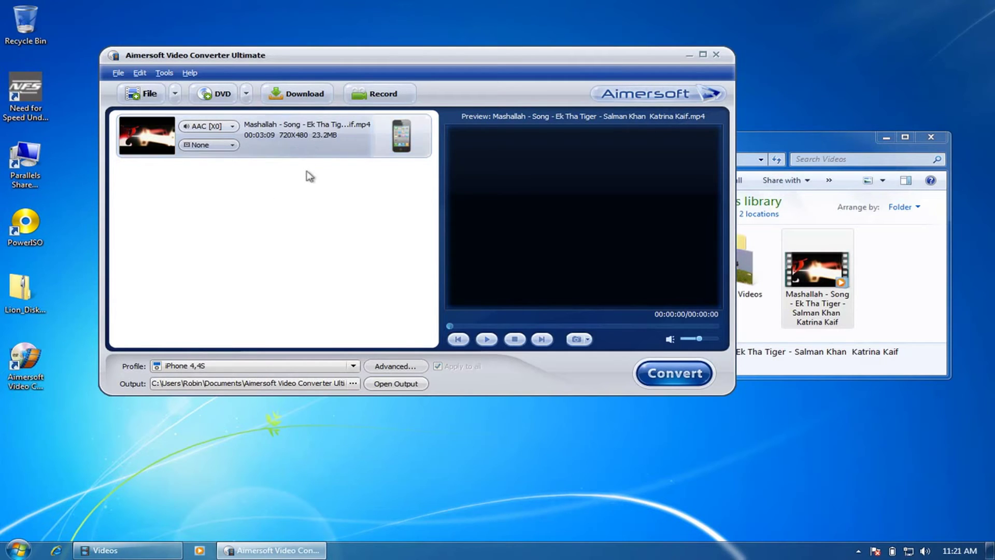
click(300, 130)
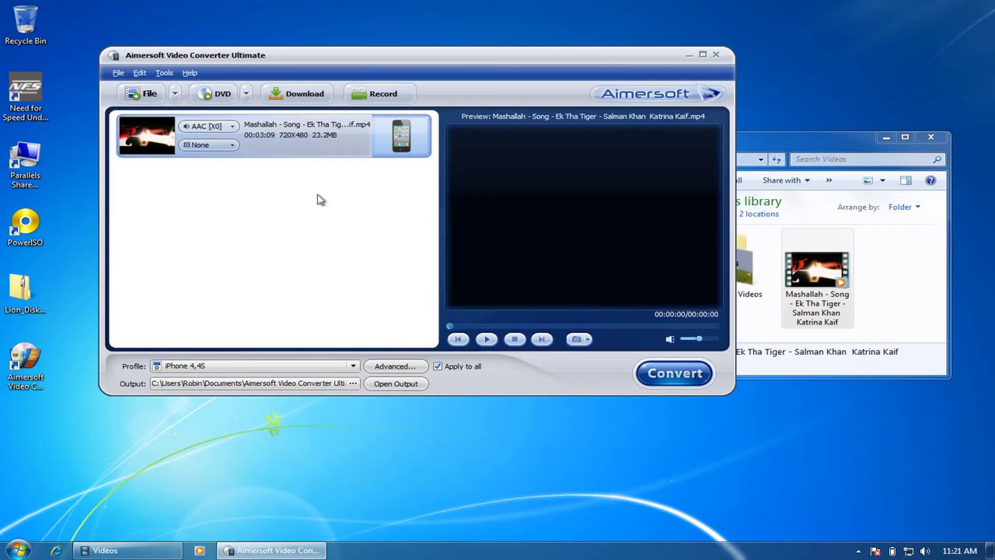
Step: Switch the output profile to iPhone 4,4S HD and start converting the Mashallah video
click(259, 369)
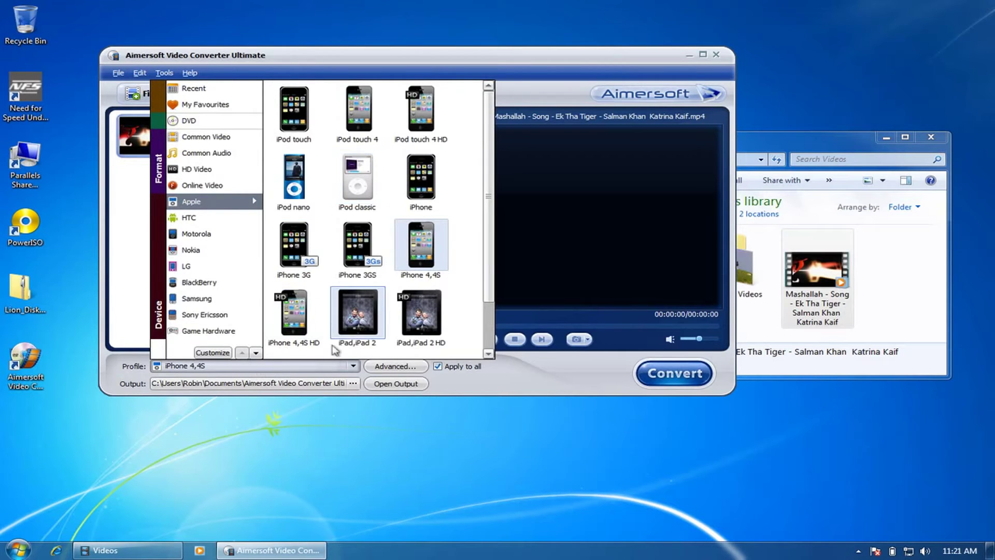
scroll(404, 300, down, 2)
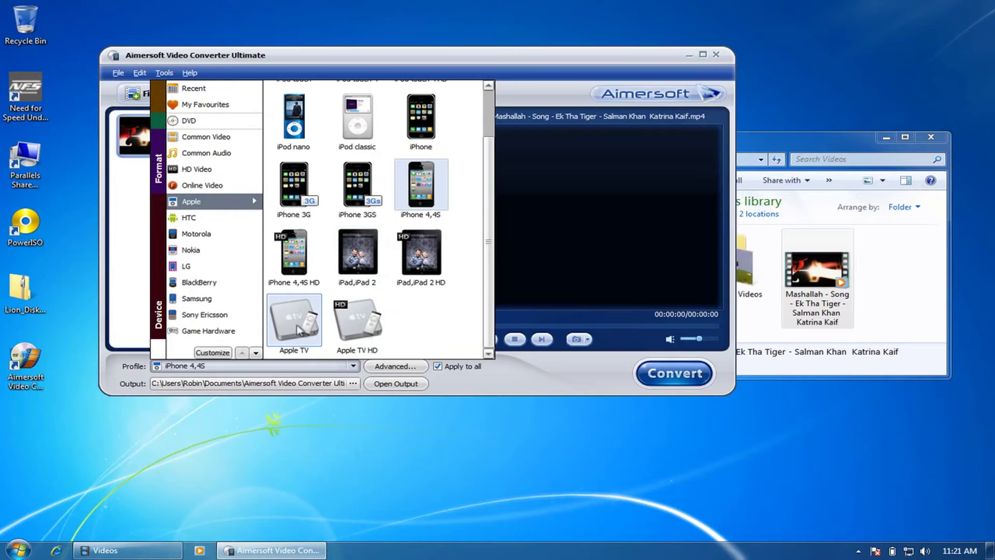
click(304, 262)
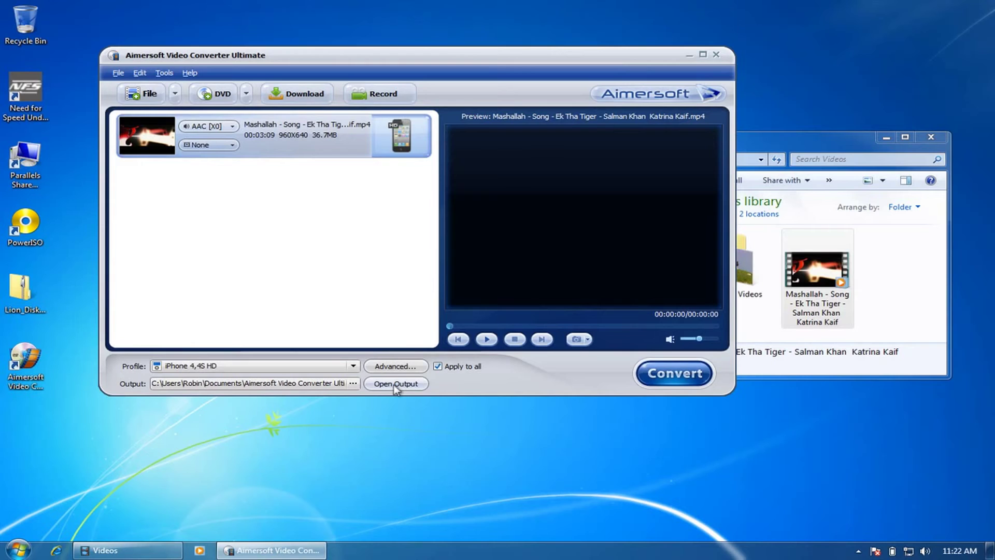
click(689, 379)
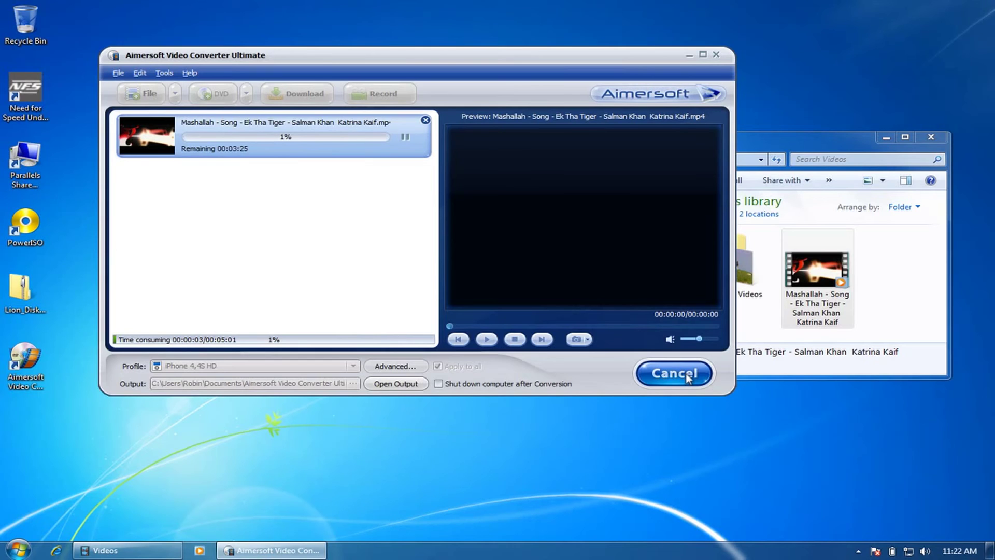
Step: Deselect the converting video and minimise the Videos library window while conversion runs
click(208, 293)
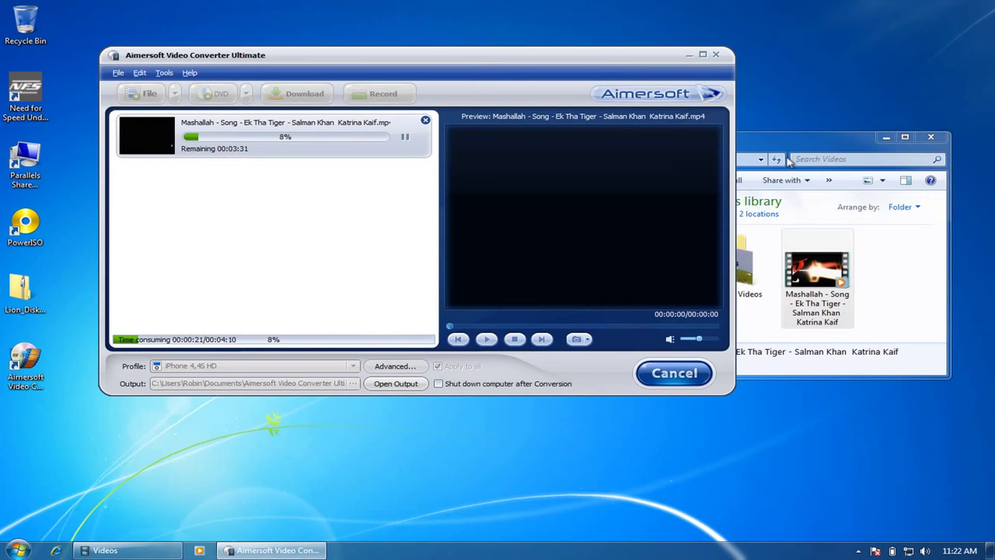
click(820, 150)
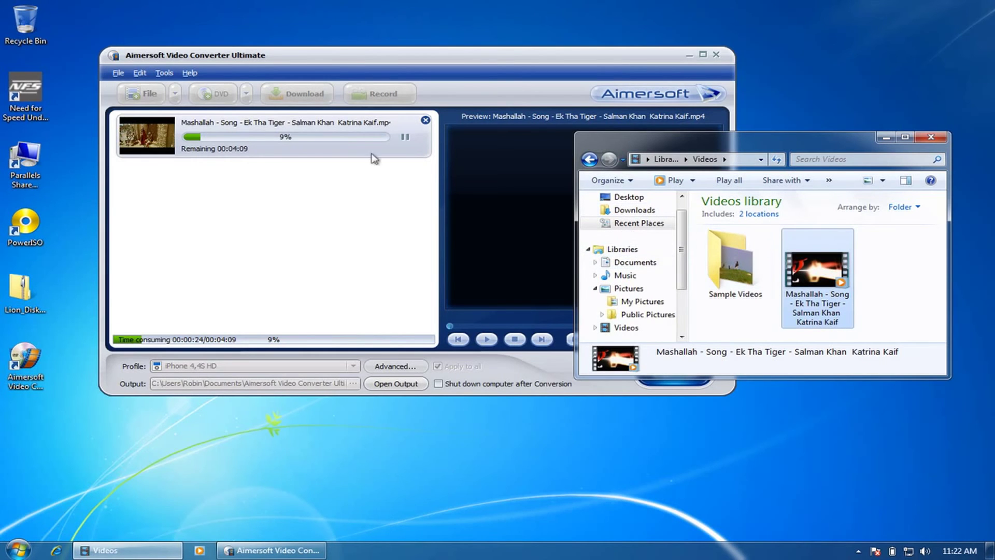
click(344, 53)
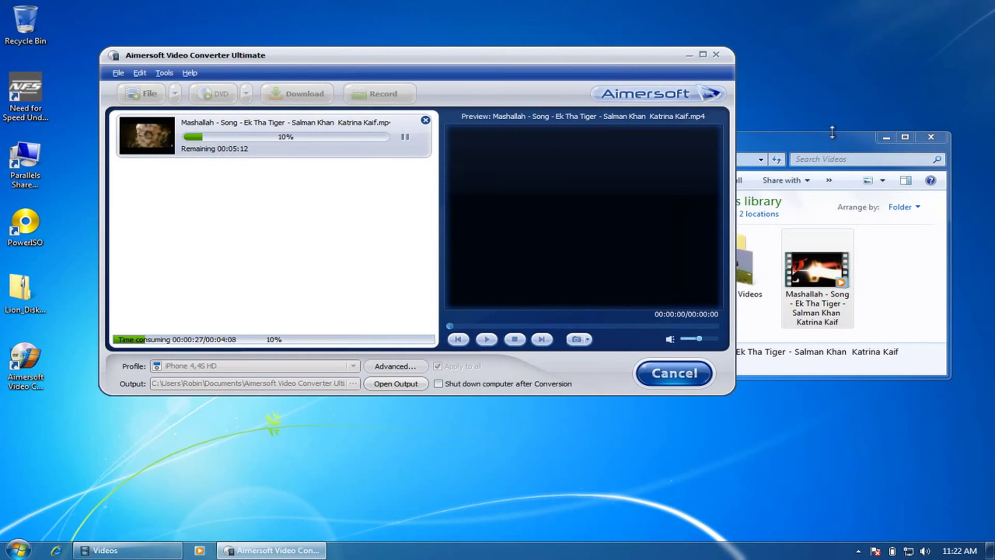
click(886, 138)
Step: Shift the converter window to the right while the iPhone 4,4S HD conversion progresses
drag(410, 56, 484, 53)
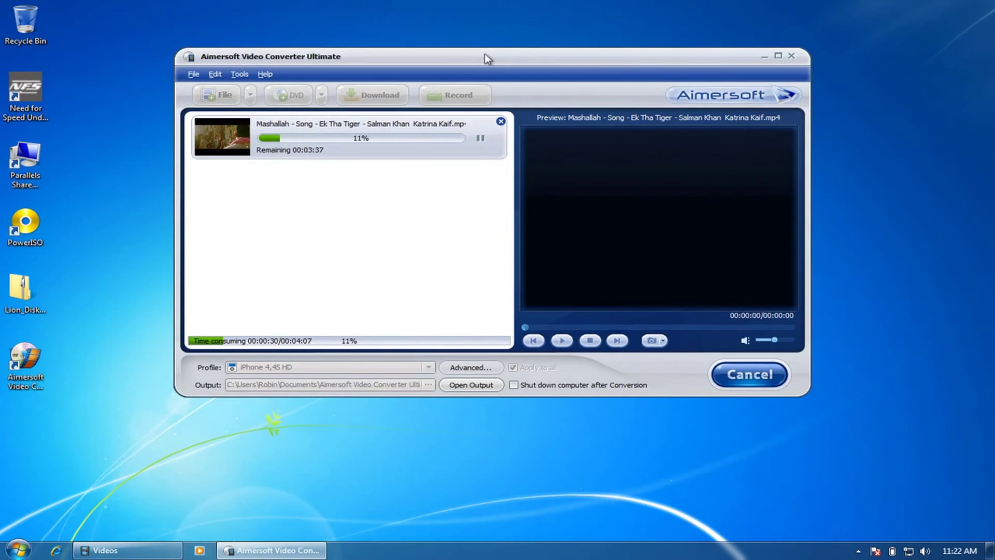